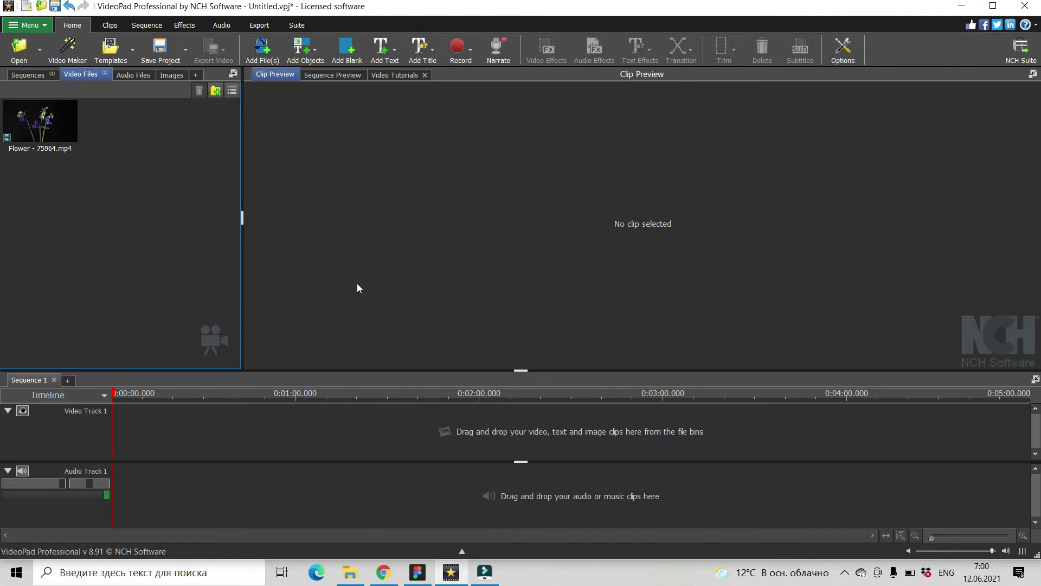
Play the Flower clip in the preview, pause it, and scrub back to about 0:00:02.9
click(55, 128)
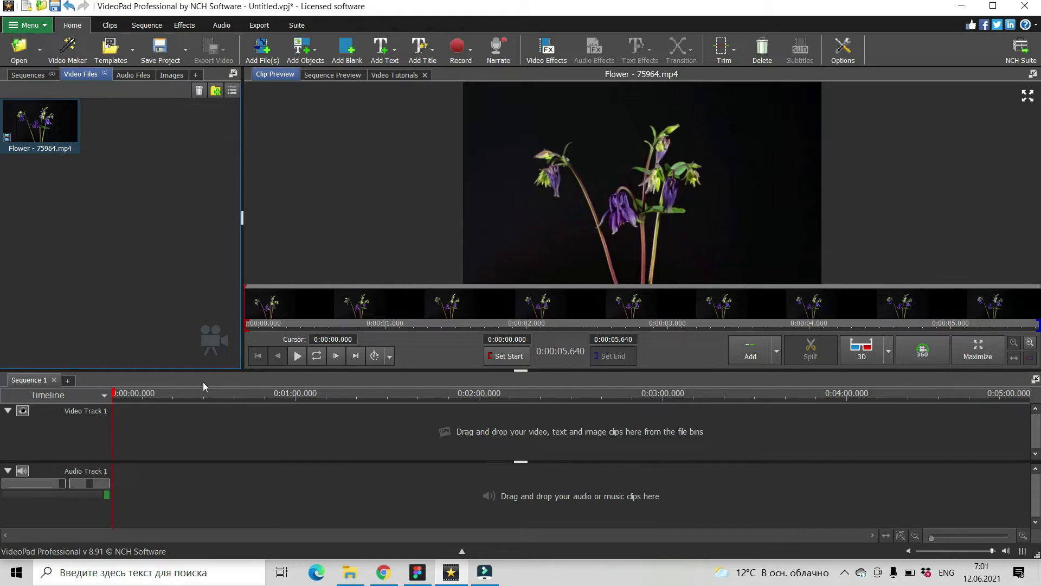
click(298, 357)
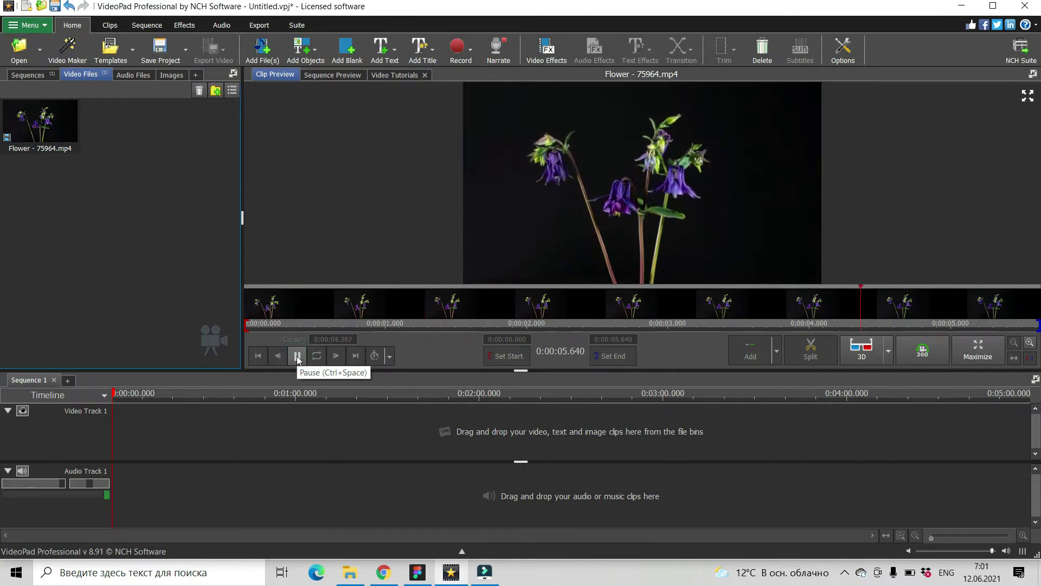
click(298, 356)
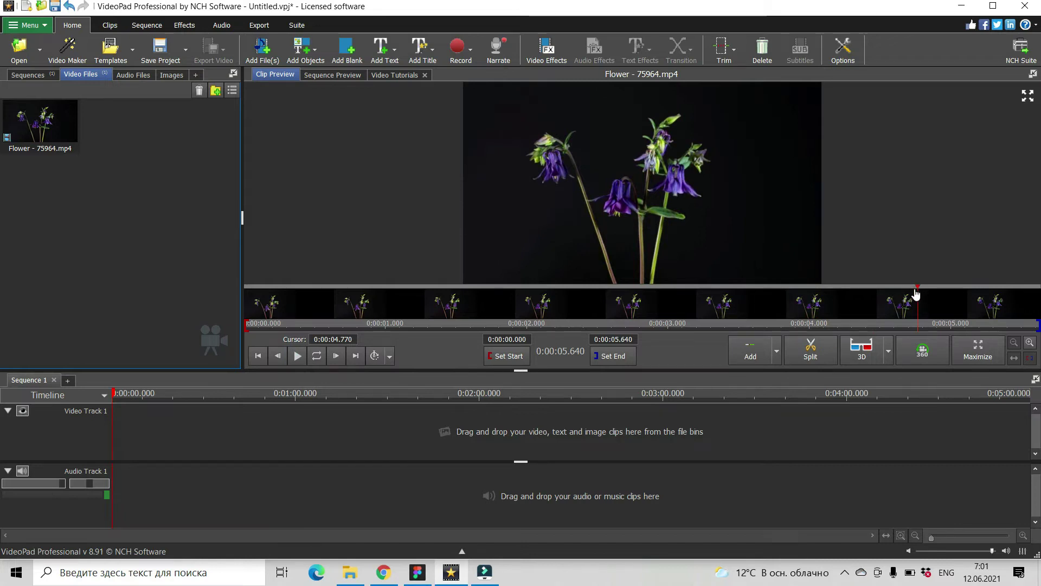
mouse_move(918, 294)
mouse_down()
mouse_move(565, 291)
mouse_move(814, 271)
mouse_move(660, 282)
mouse_up()
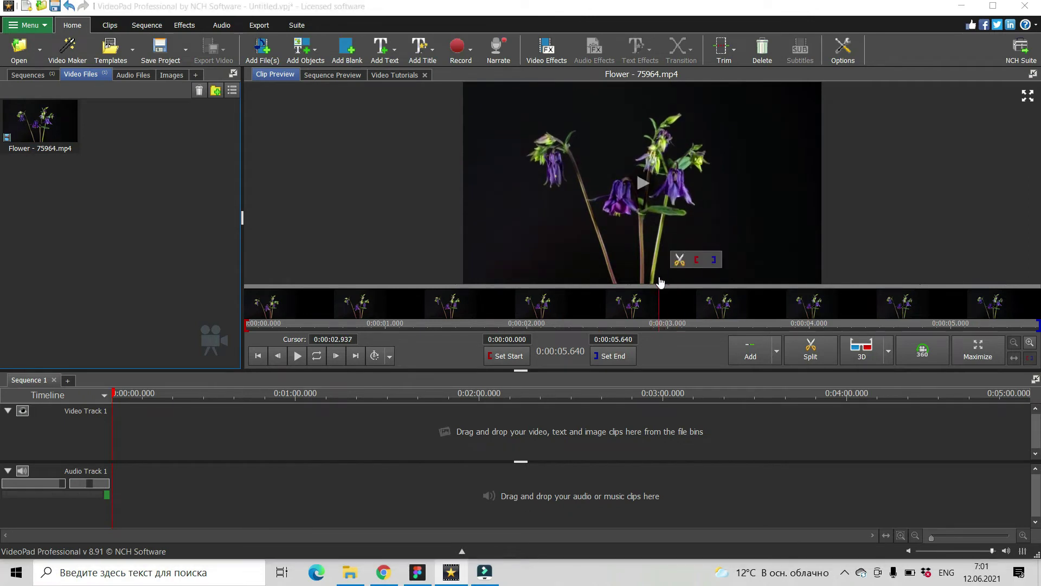
Take a custom 1024×576 snapshot of the paused flower frame, then deselect the new image
right_click(731, 219)
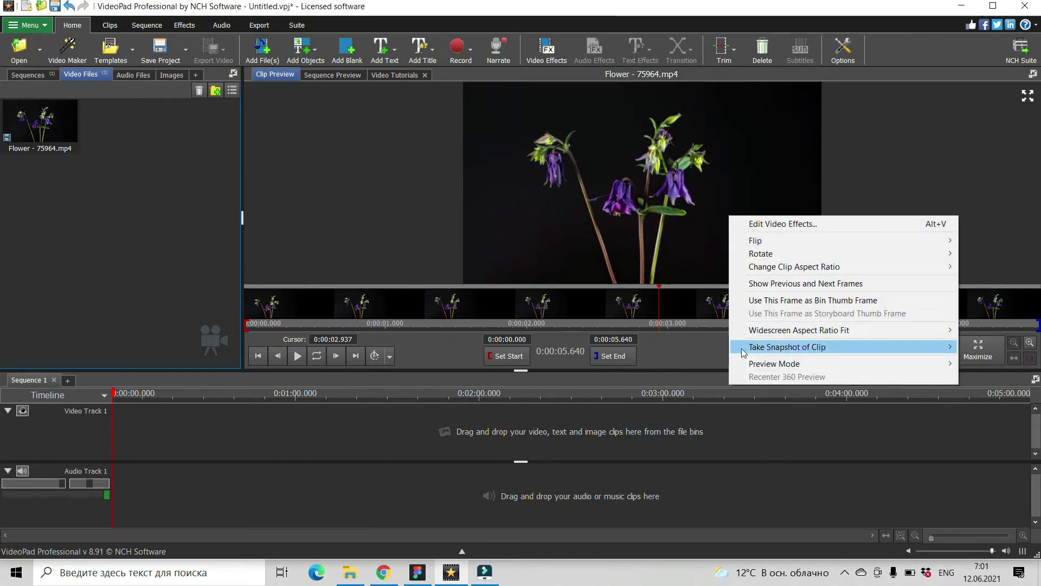
mouse_move(787, 346)
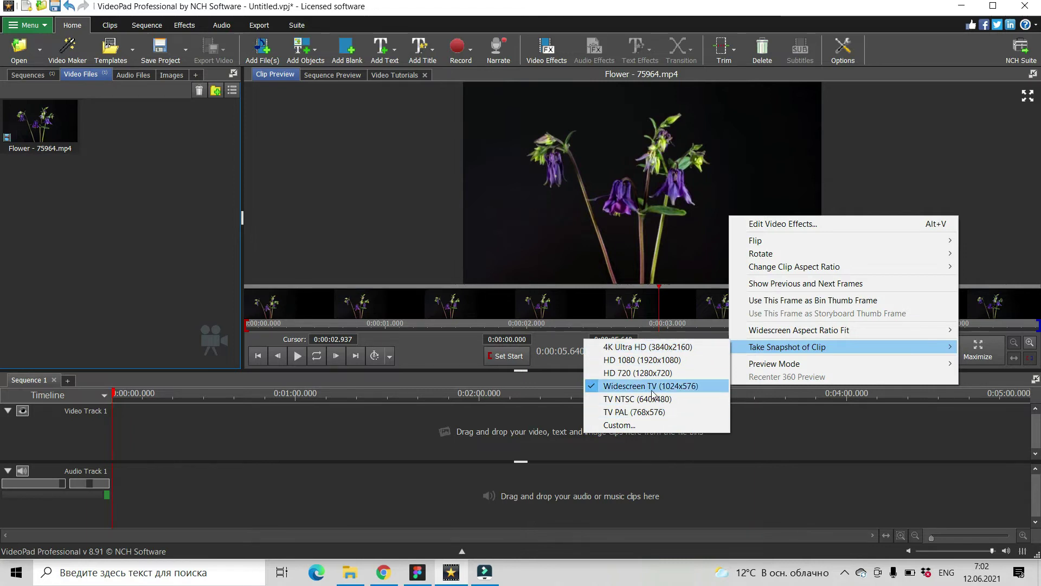
click(639, 426)
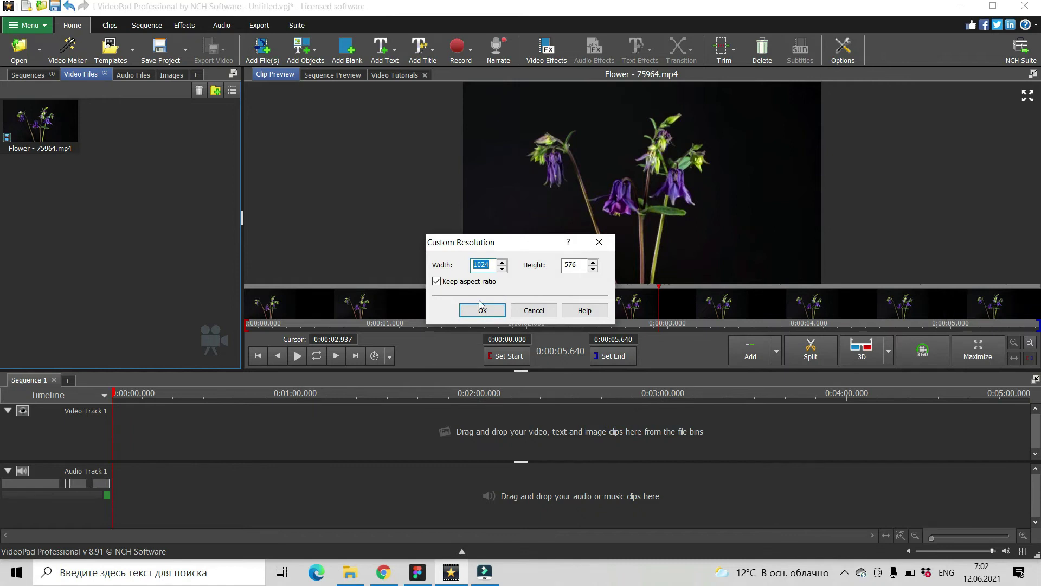
click(482, 310)
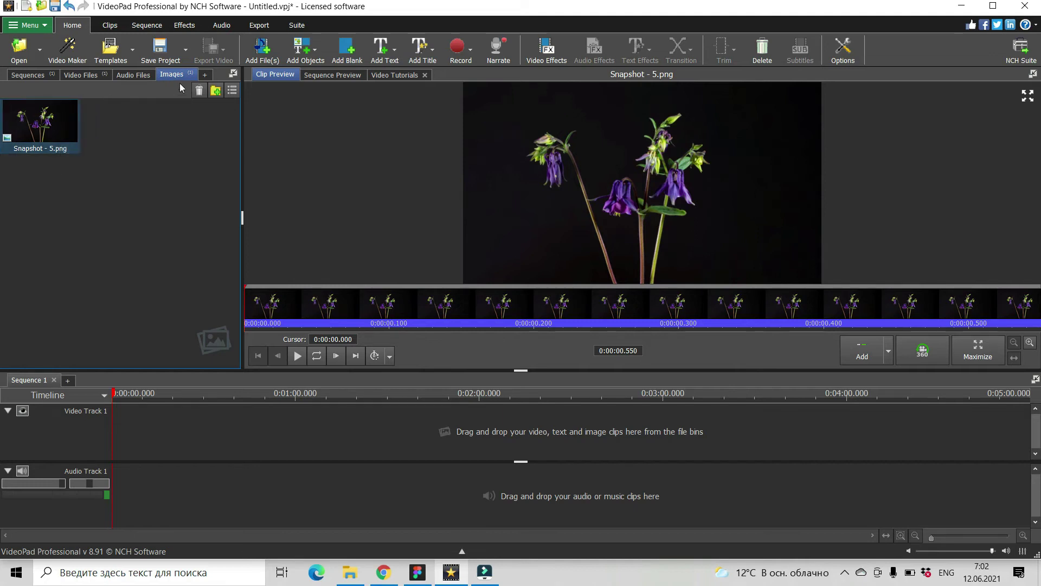
mouse_move(41, 123)
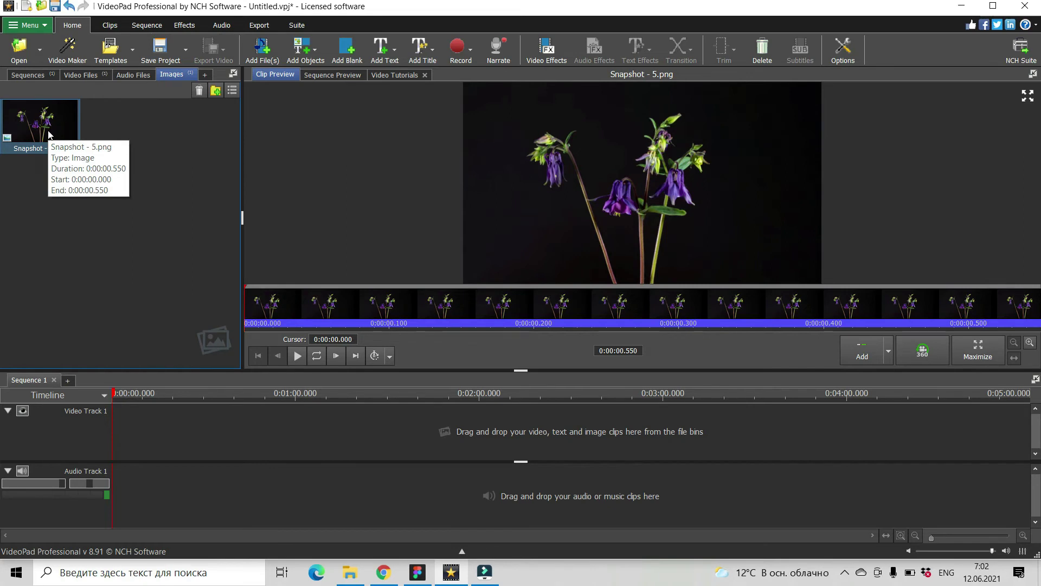
click(147, 138)
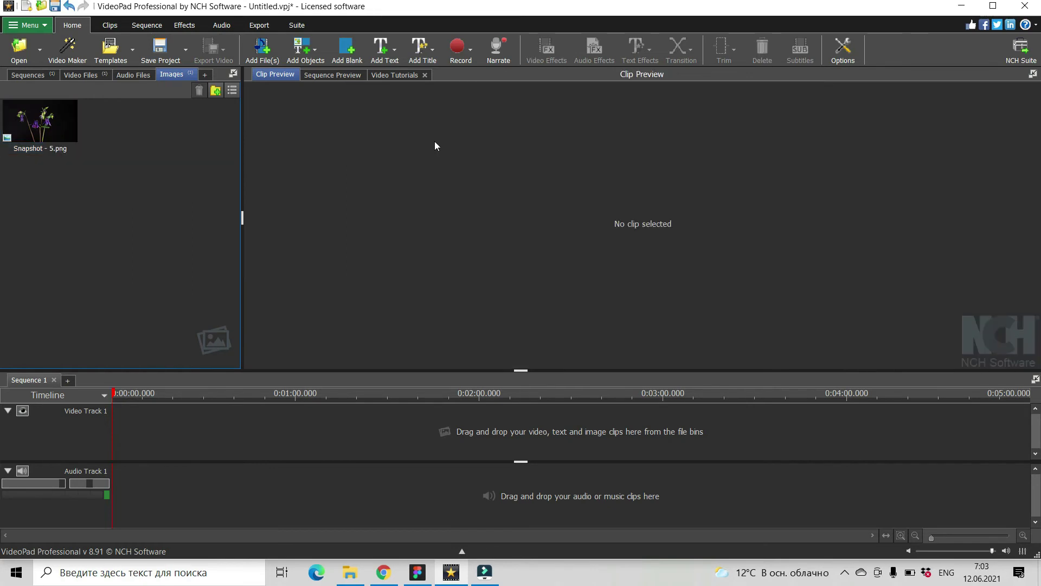
Review the 'Save snapshots to' folder on the Options Disk tab, then preview Snapshot - 5.png
click(848, 65)
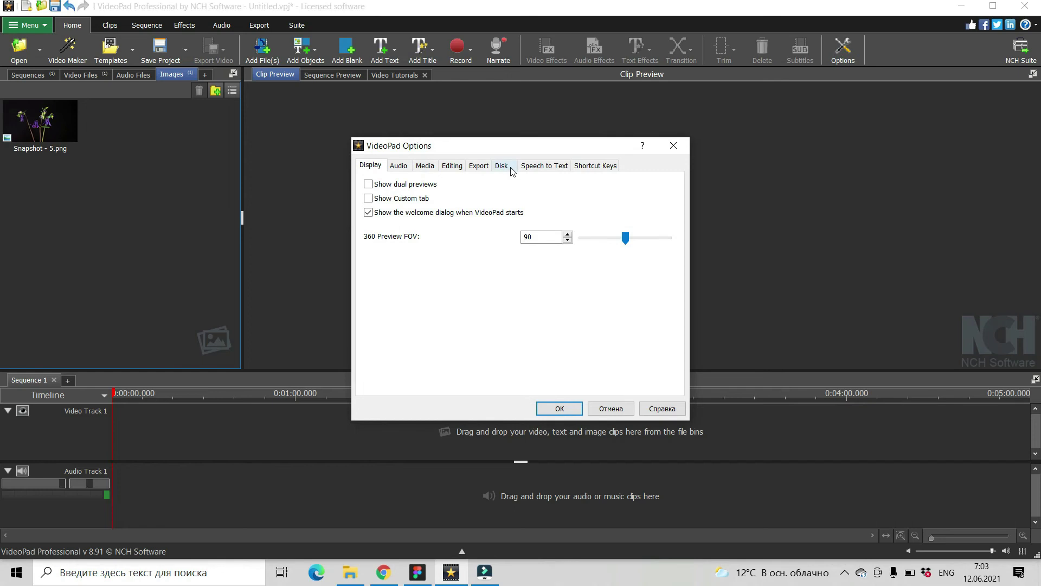
click(502, 166)
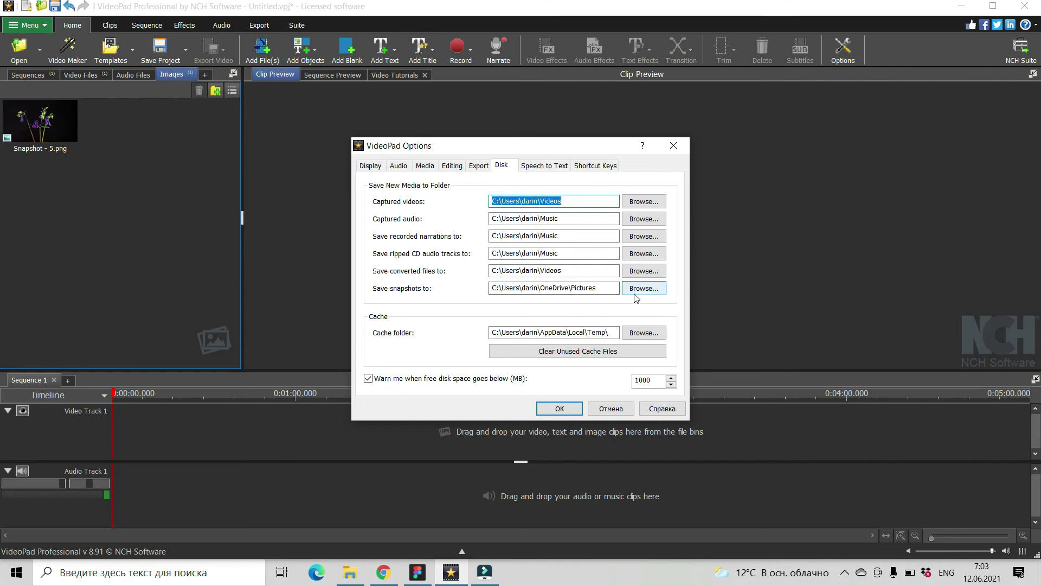
click(656, 293)
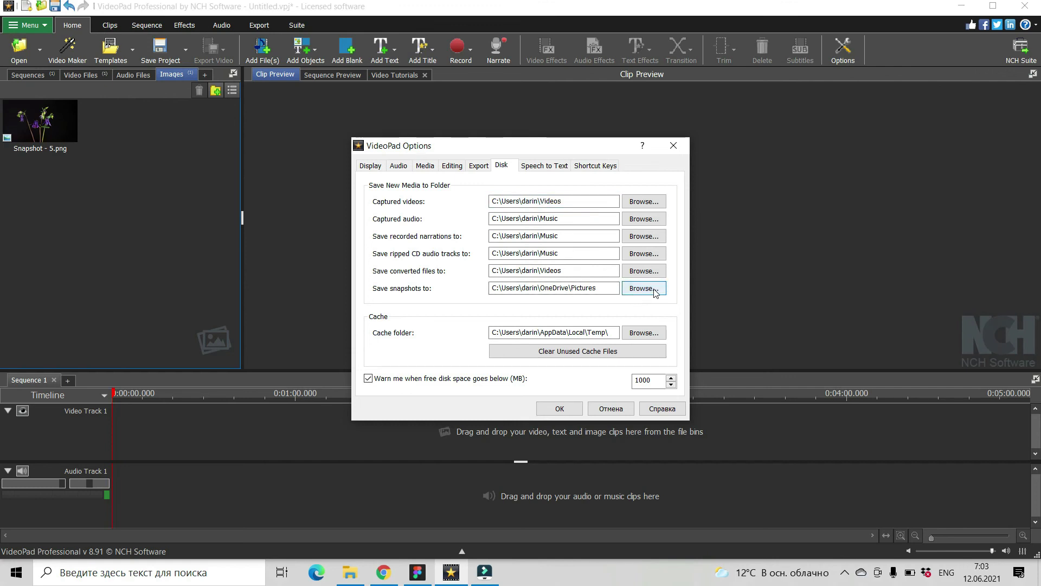
click(567, 410)
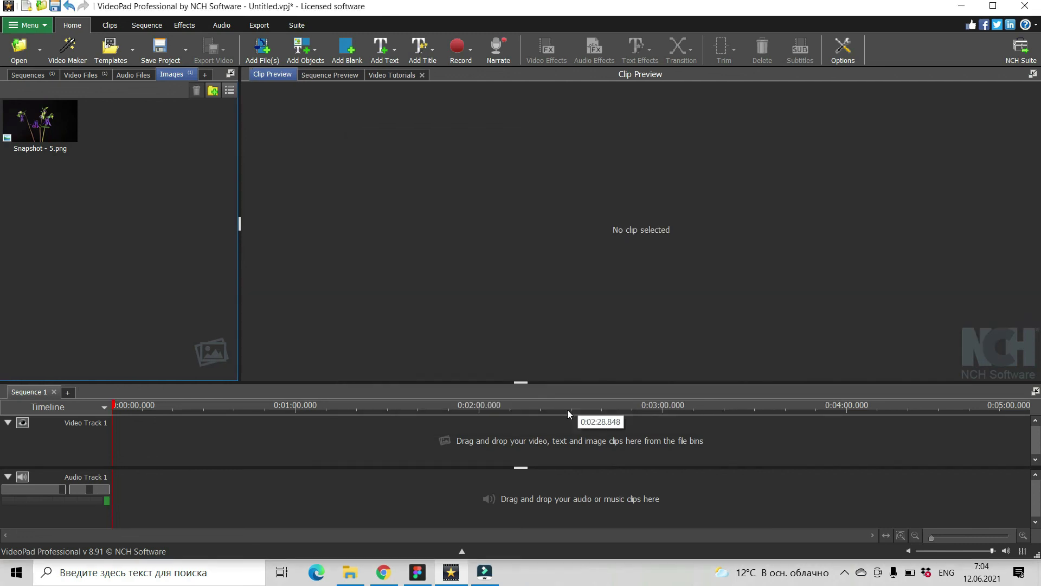
click(57, 128)
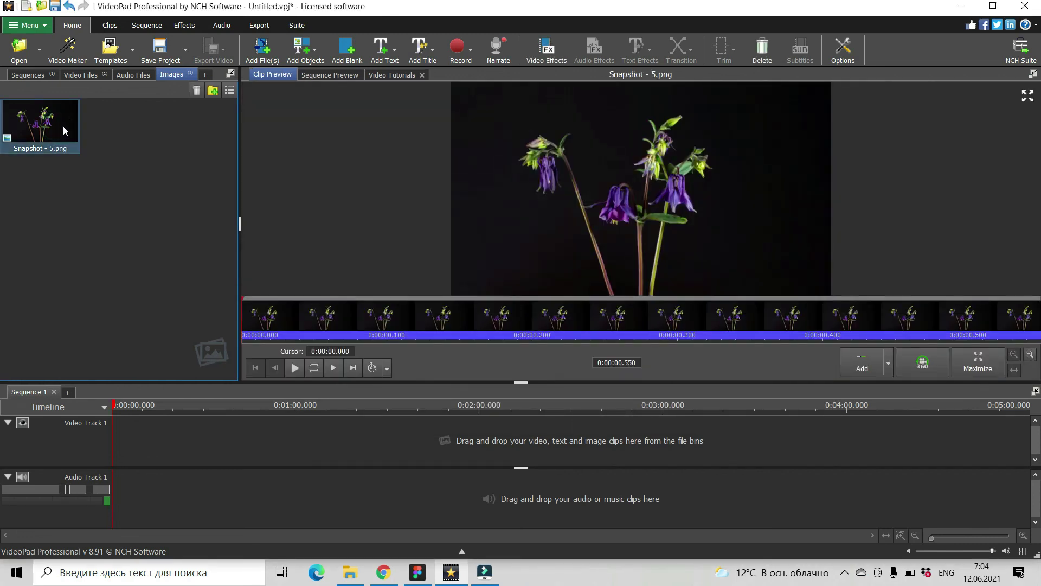